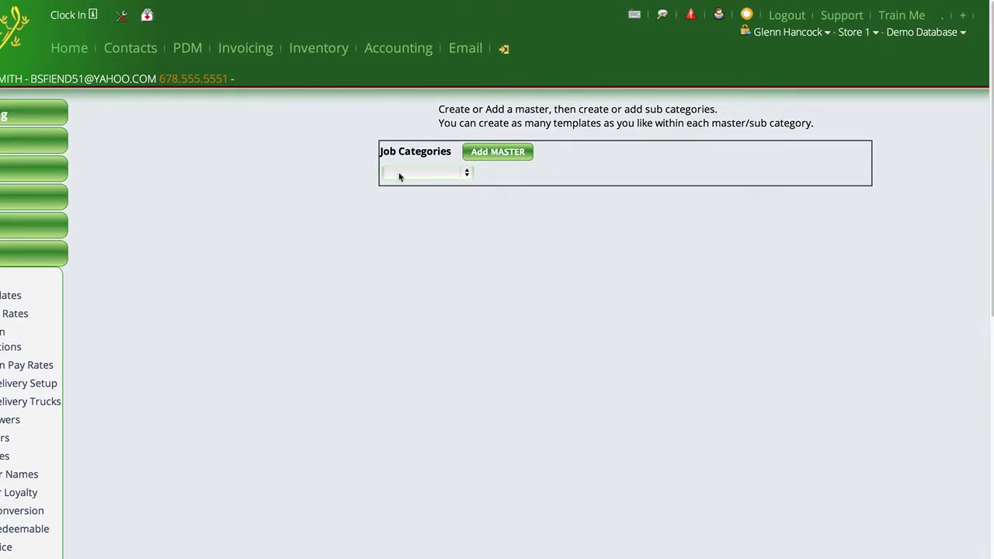
# Create a new master job category named GlennTest.
pyautogui.click(399, 177)
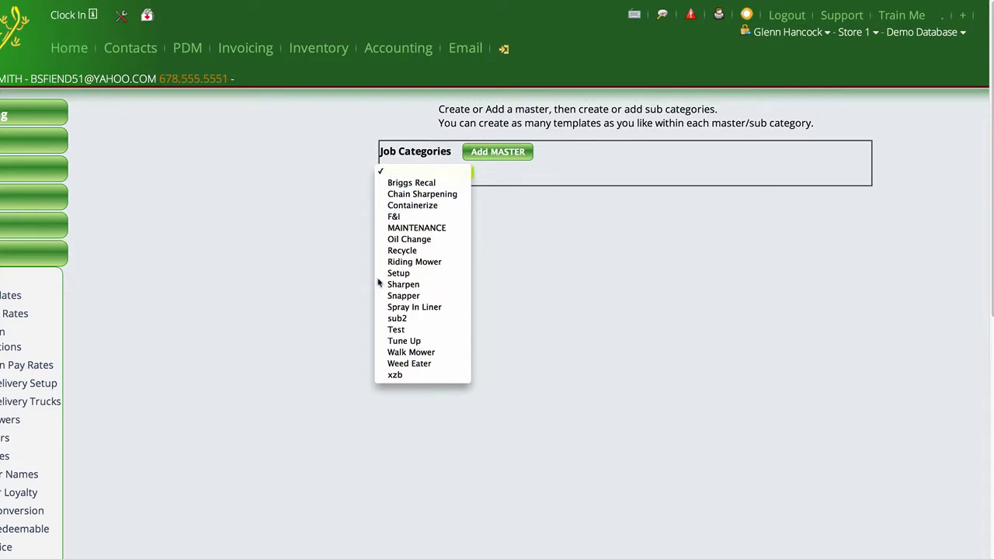
pyautogui.click(499, 155)
pyautogui.click(499, 153)
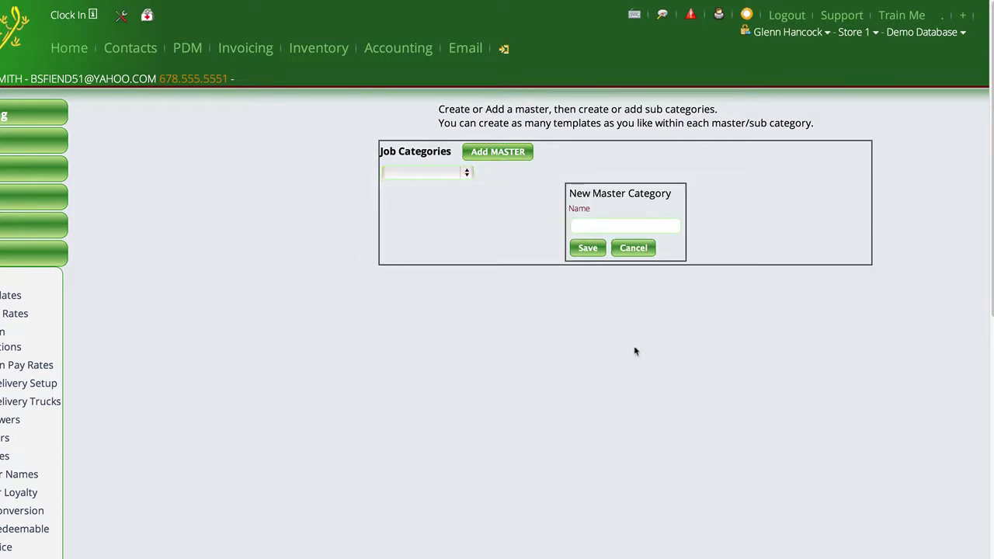
pyautogui.click(608, 230)
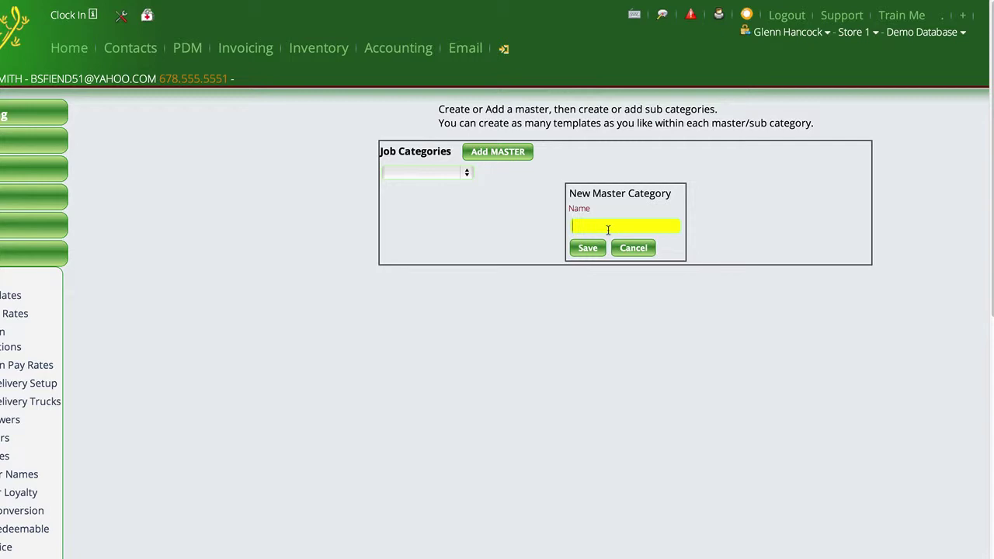
pyautogui.write('GlennTest')
pyautogui.click(590, 250)
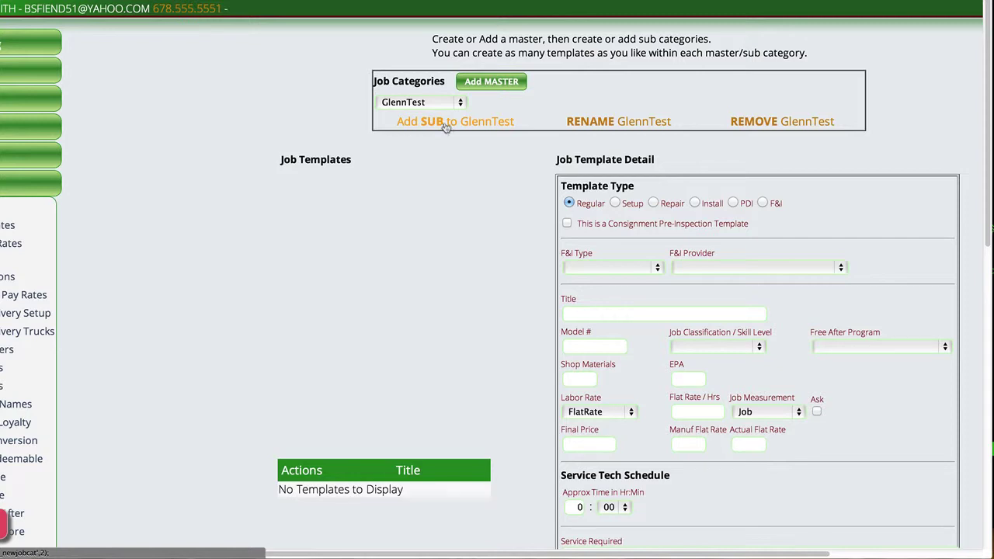
# Add a sub category named Model1 to the GlennTest master category.
pyautogui.click(447, 124)
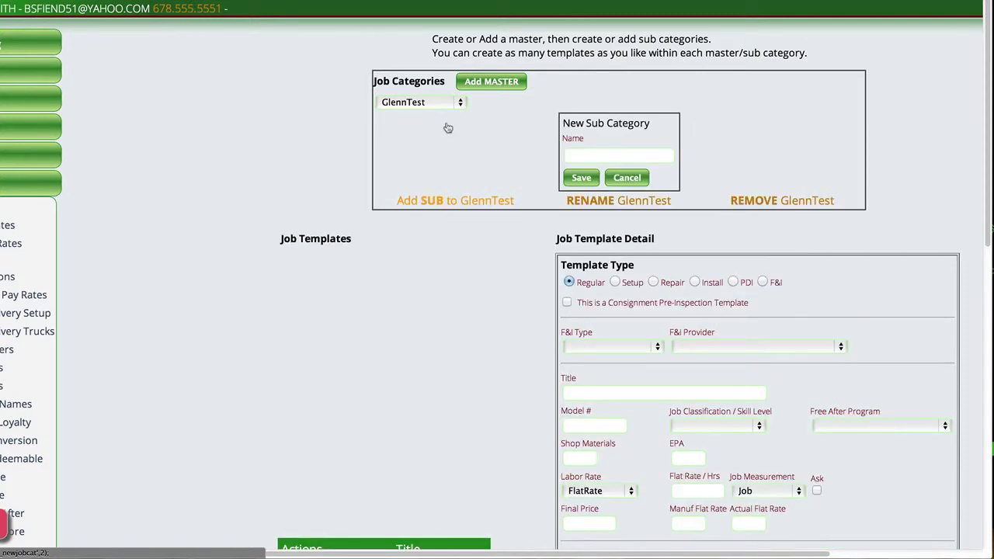
pyautogui.click(580, 156)
pyautogui.write('Model1')
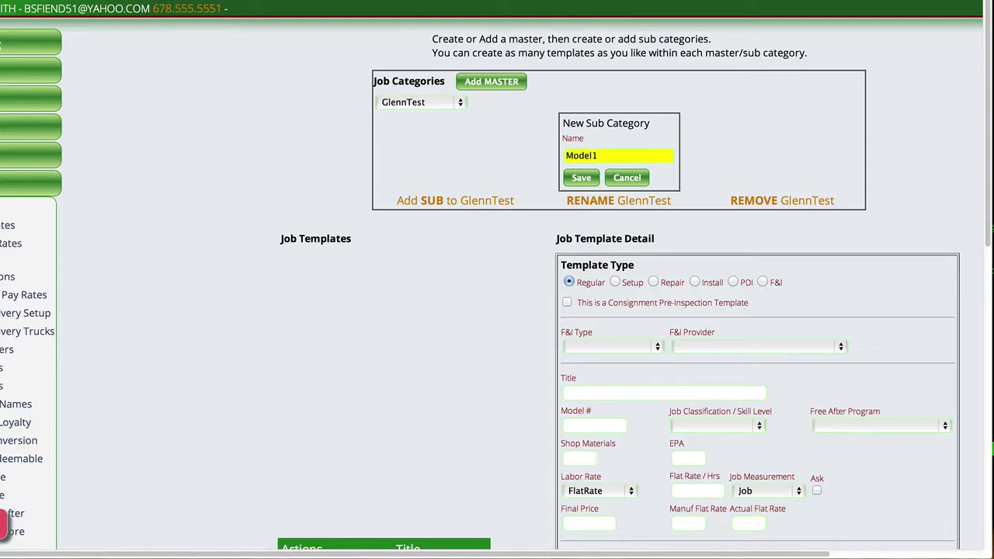
pyautogui.click(581, 177)
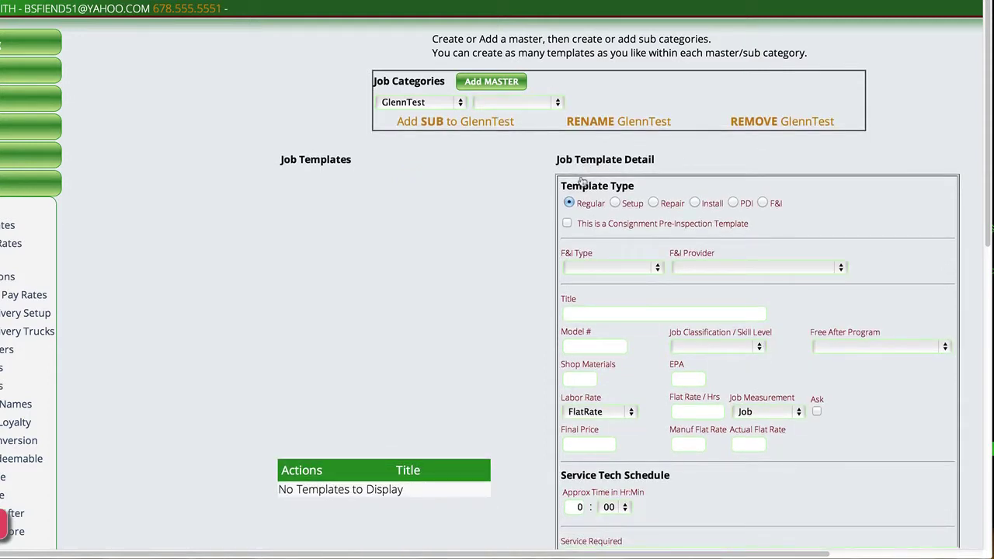
# Add a second sub category named Model2 to the GlennTest master category.
pyautogui.click(450, 126)
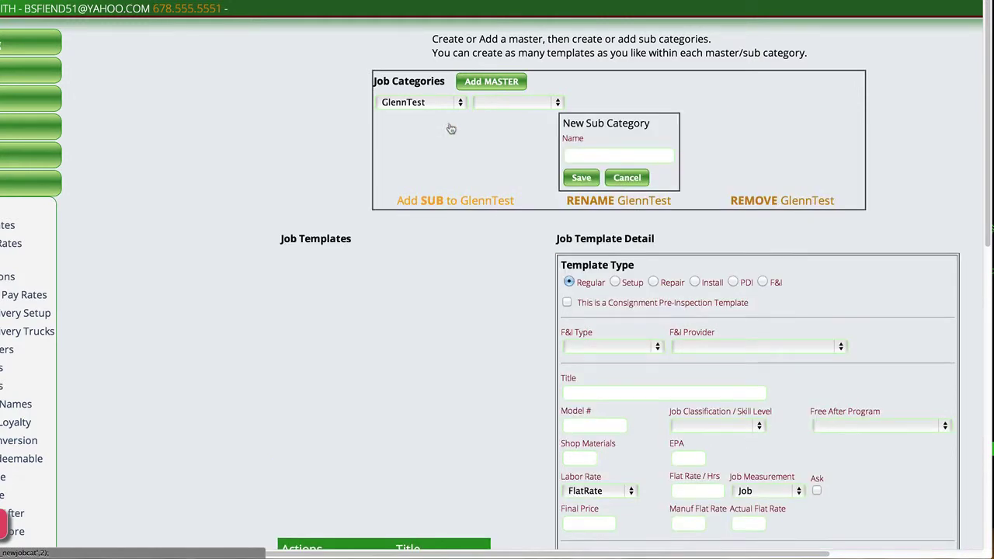
pyautogui.click(590, 153)
pyautogui.write('Model2')
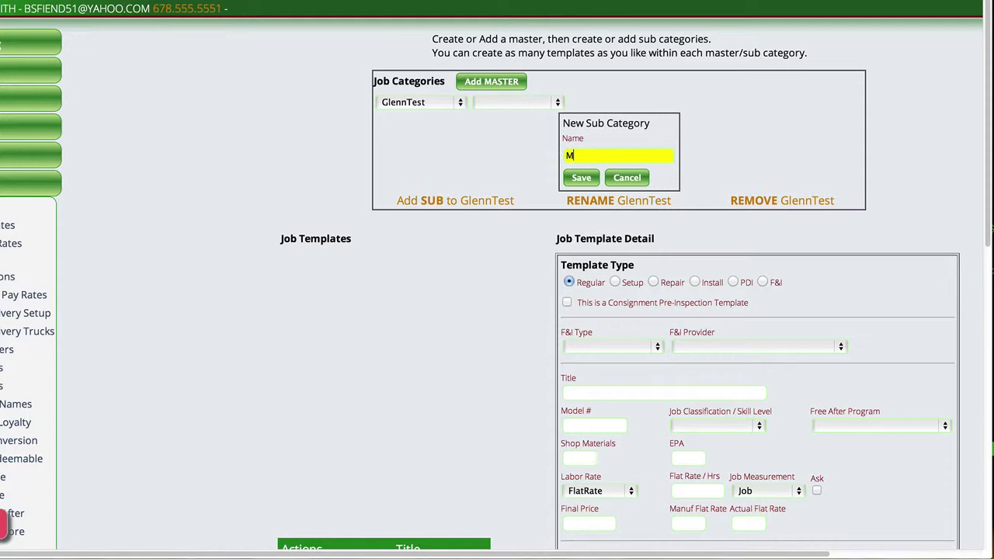
pyautogui.click(581, 177)
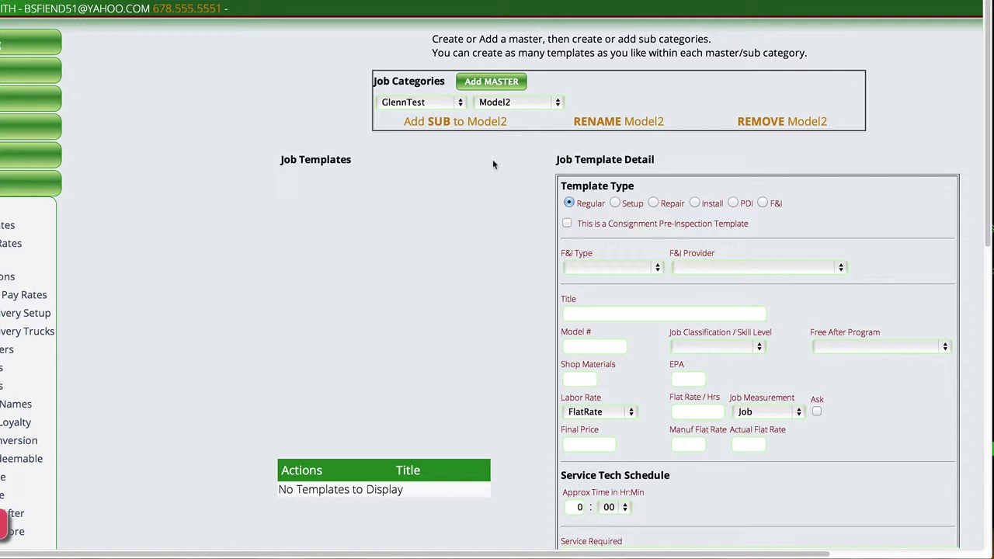
# Clear the sub category selection so that only the GlennTest master category is selected.
pyautogui.click(518, 103)
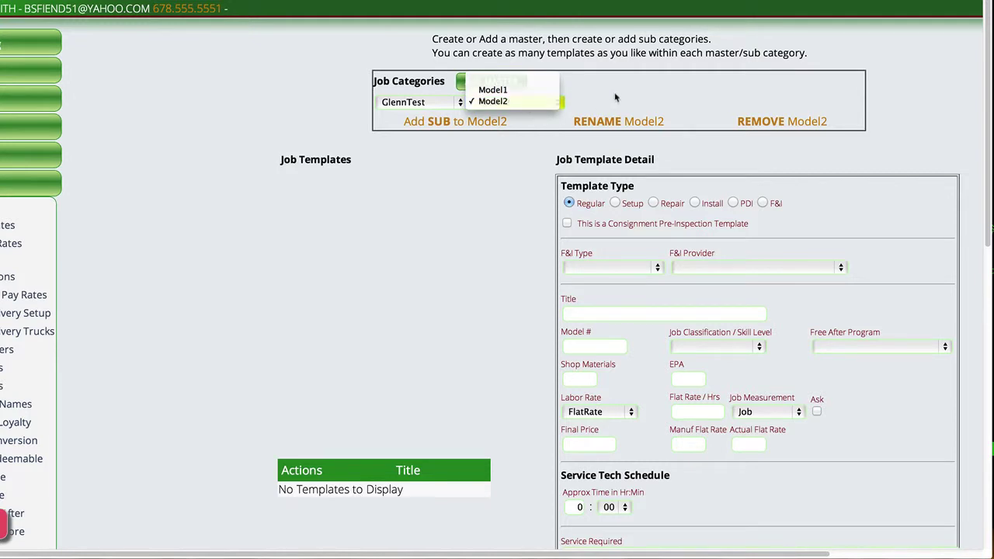
pyautogui.click(520, 103)
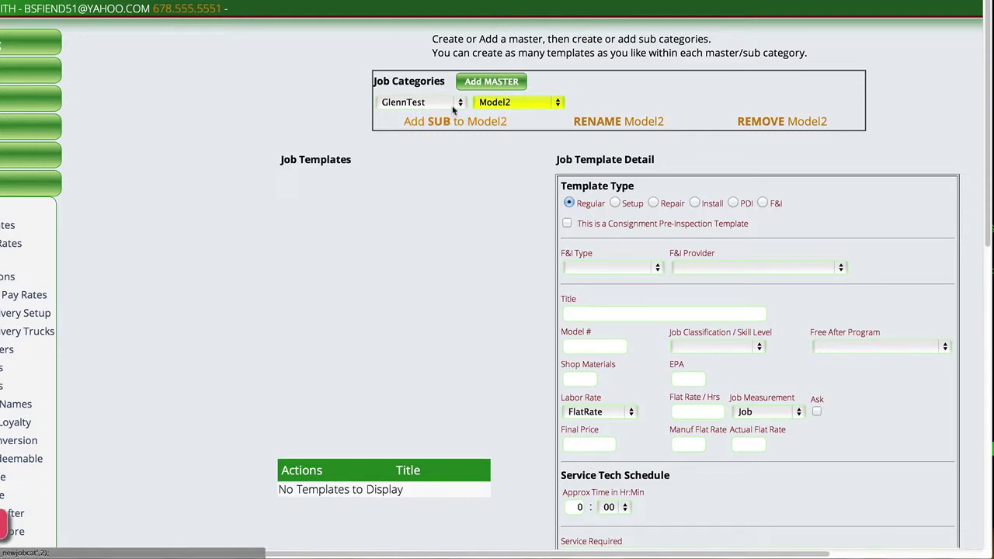
pyautogui.click(516, 105)
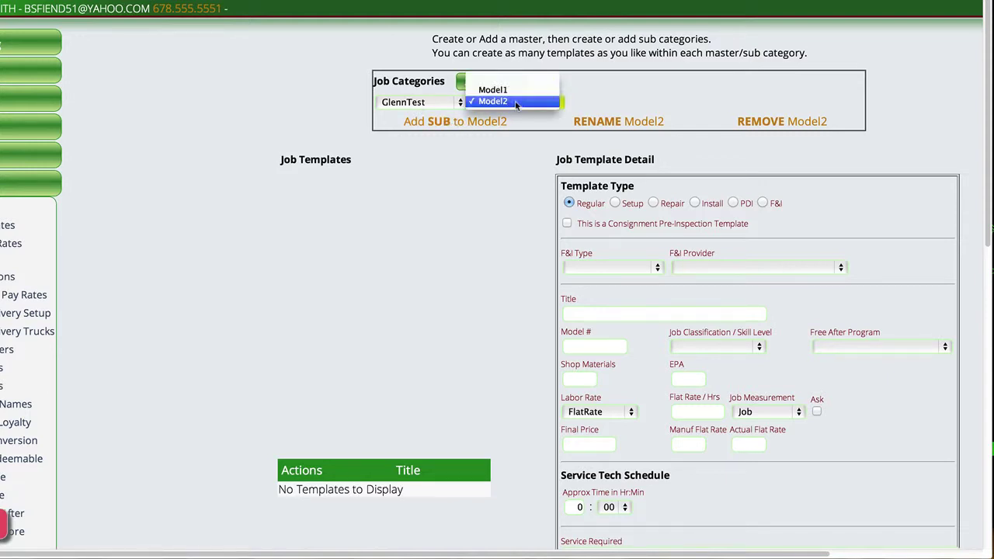
pyautogui.click(511, 83)
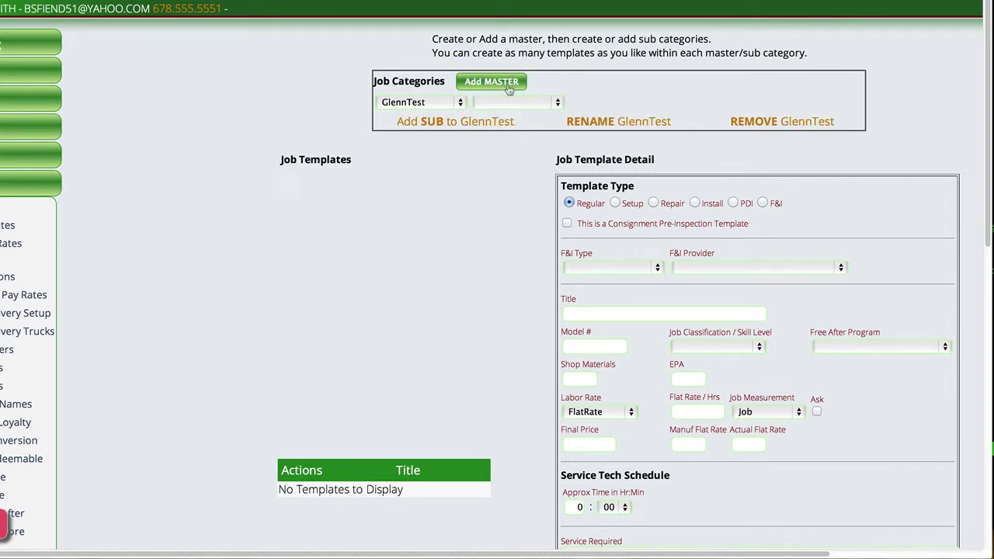
pyautogui.click(512, 104)
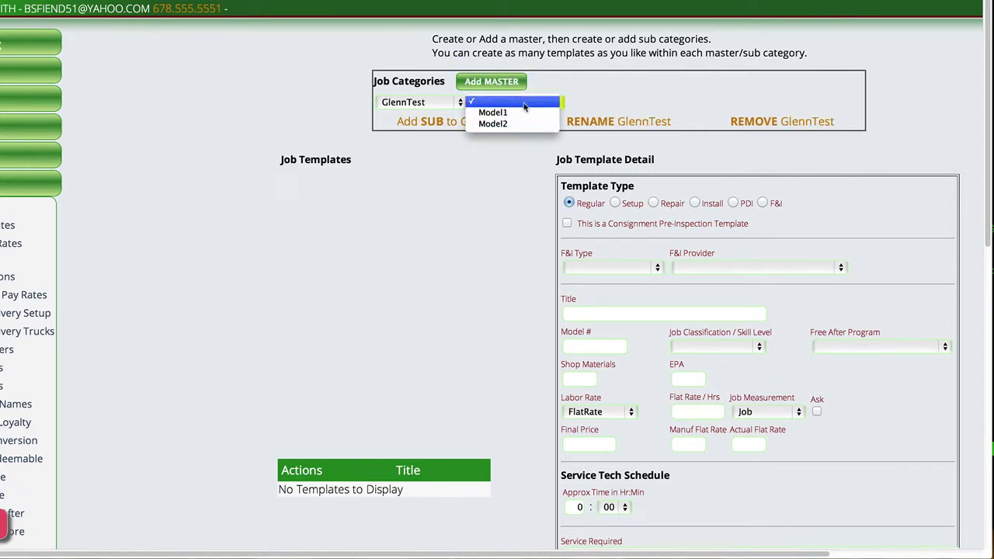
pyautogui.click(522, 104)
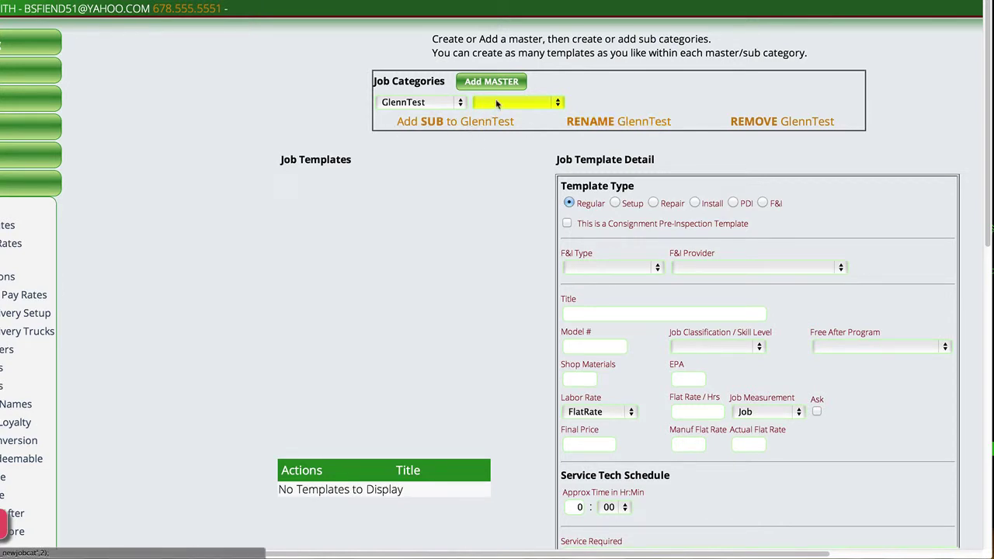
# Select Model1 under GlennTest and add a nested sub category named Model Sub 1 to it.
pyautogui.click(495, 98)
pyautogui.click(483, 136)
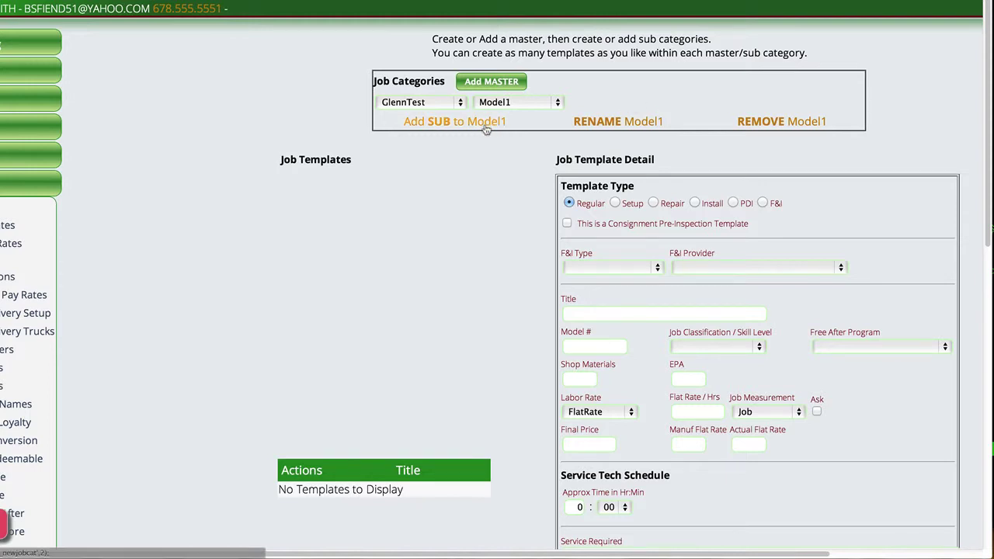
pyautogui.click(485, 126)
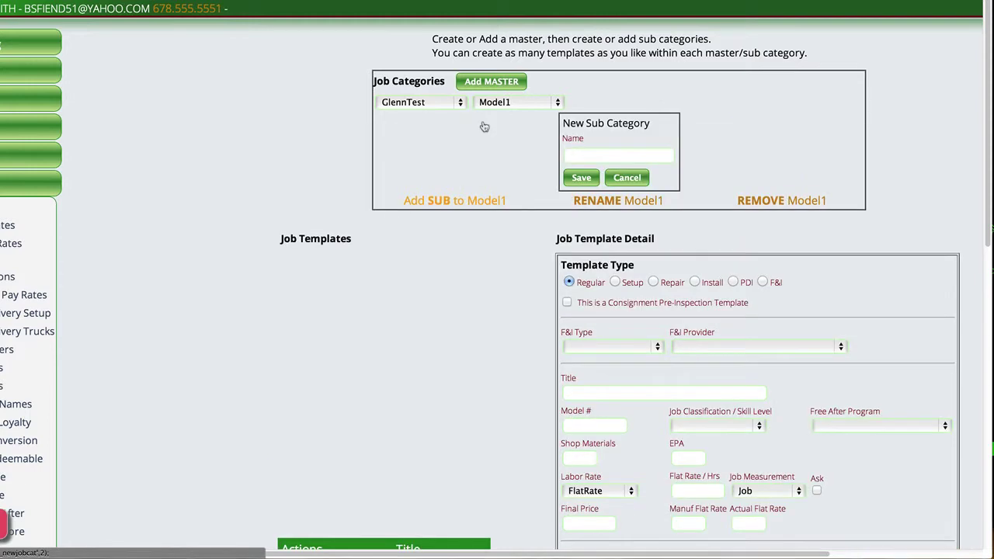
pyautogui.click(604, 158)
pyautogui.write('Model ')
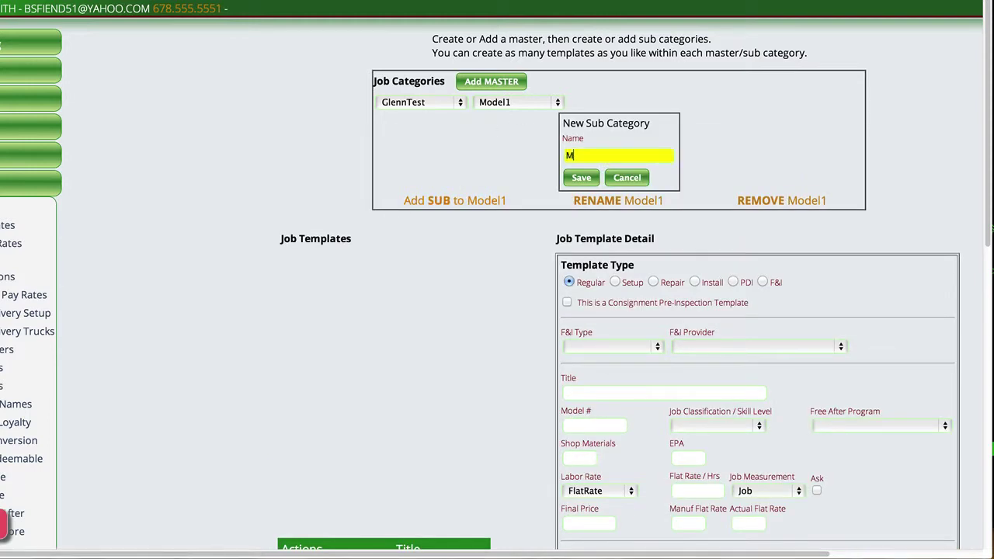
pyautogui.write('Sub 1')
pyautogui.click(579, 178)
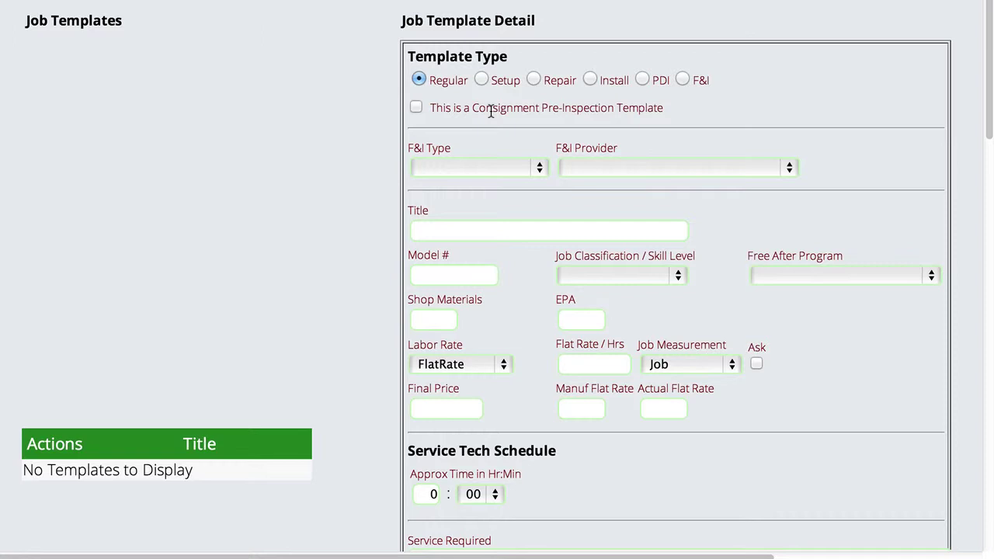
pyautogui.click(455, 167)
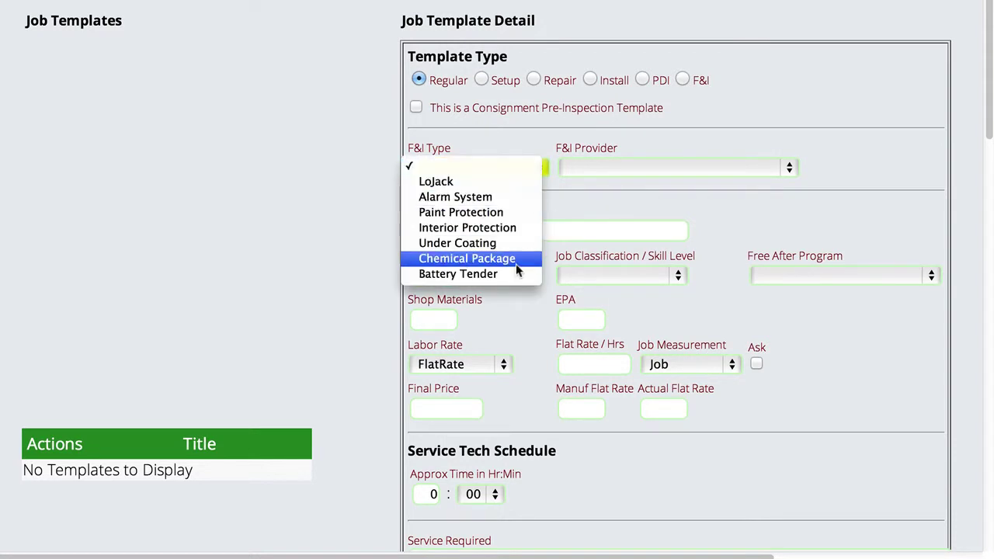
pyautogui.click(483, 134)
pyautogui.click(603, 165)
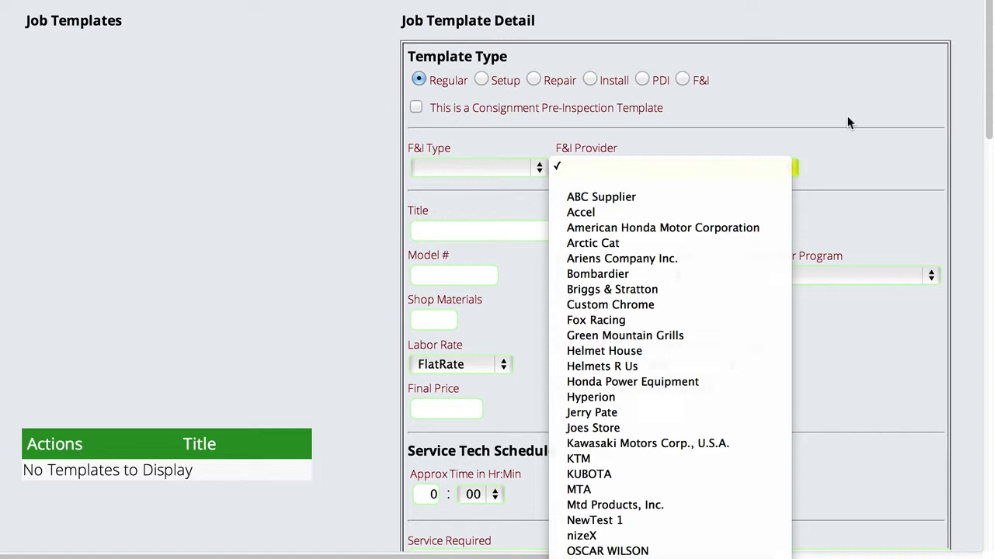
pyautogui.click(814, 139)
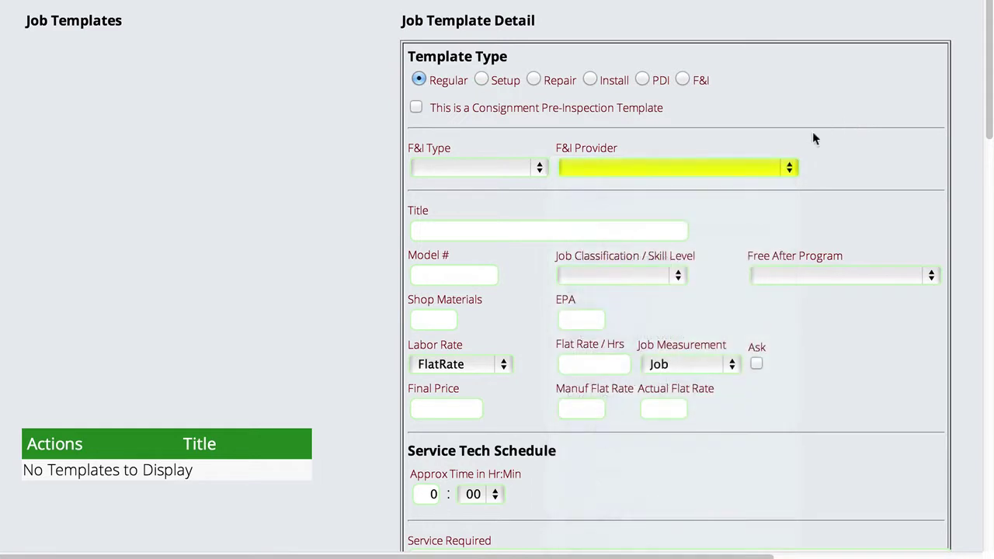
# Enter Oil Change as the title in the job template details.
pyautogui.click(512, 235)
pyautogui.write('TUne')
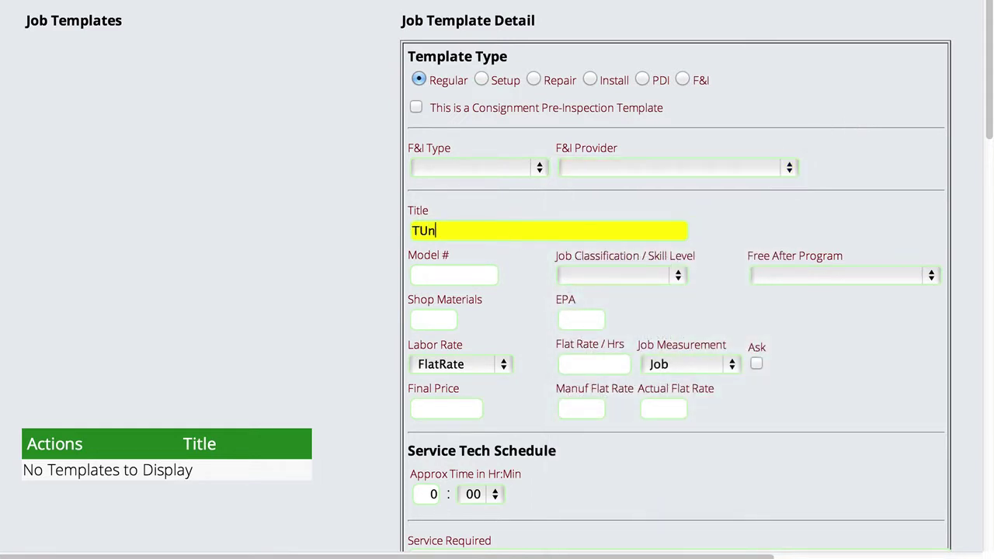
pyautogui.press('BackSpace')
pyautogui.press('BackSpace')
pyautogui.press('BackSpace')
pyautogui.press('BackSpace')
pyautogui.write('Oil Change')
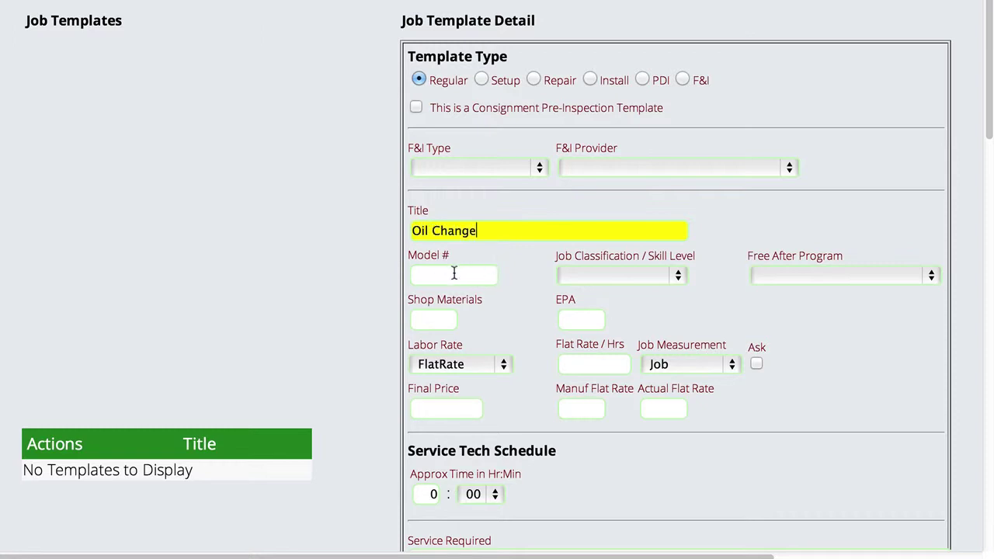
pyautogui.click(638, 275)
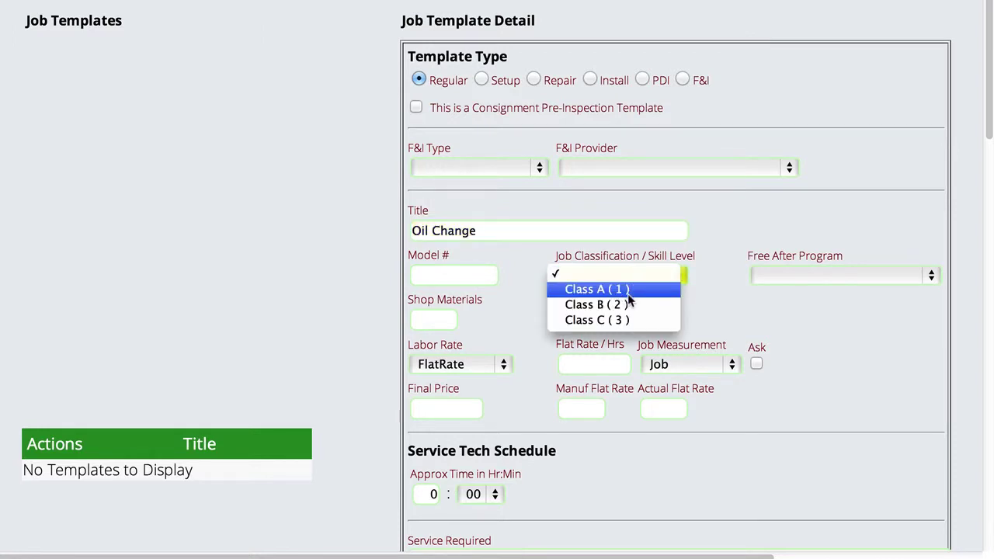
pyautogui.click(743, 224)
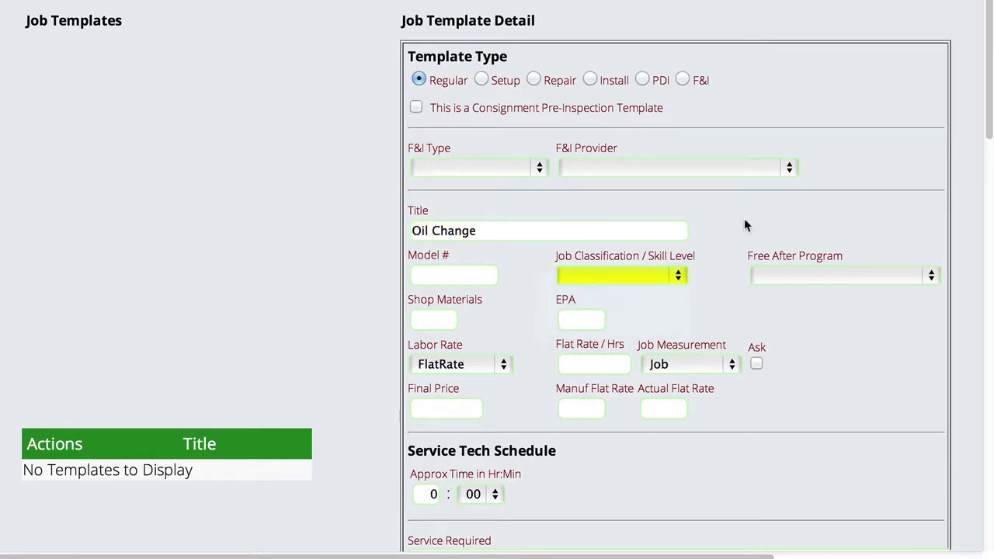
pyautogui.click(816, 276)
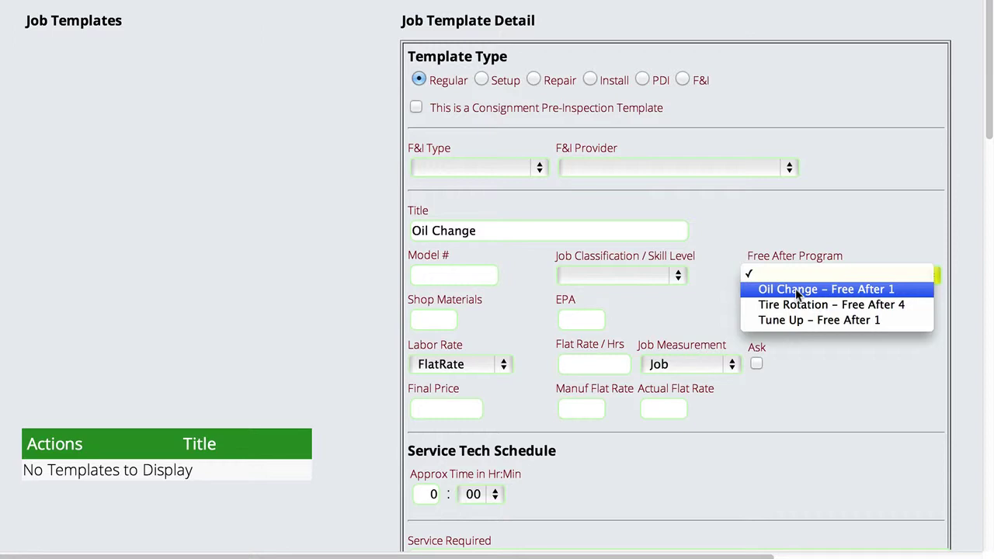
pyautogui.click(701, 286)
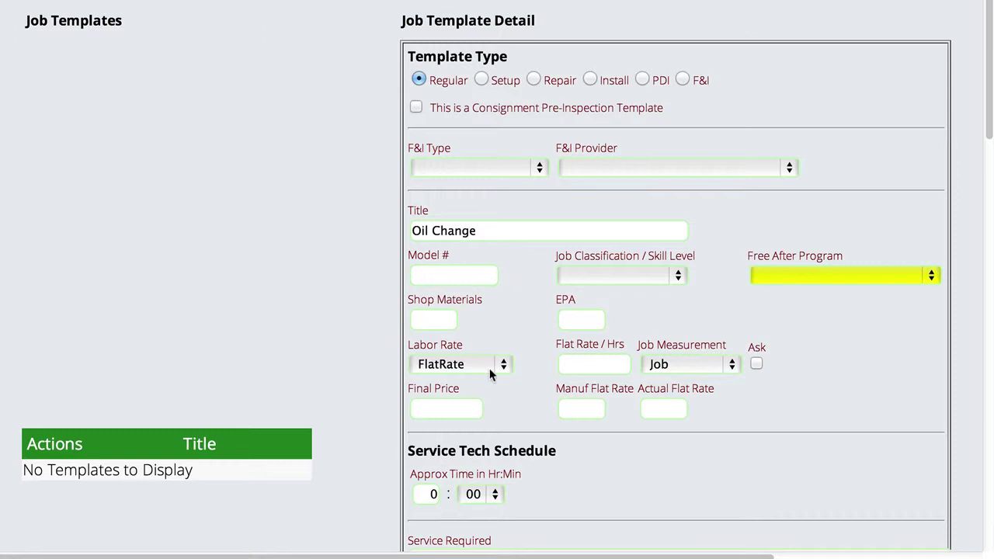
# Add the Oil Change job template to the selected category.
pyautogui.scroll(-3, 483, 365)
pyautogui.click(448, 318)
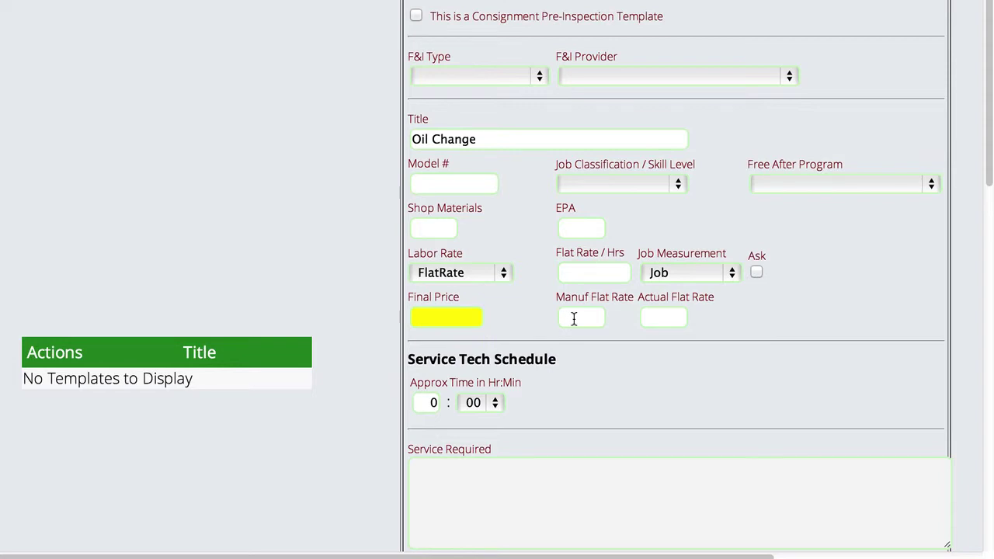
pyautogui.scroll(-3, 750, 344)
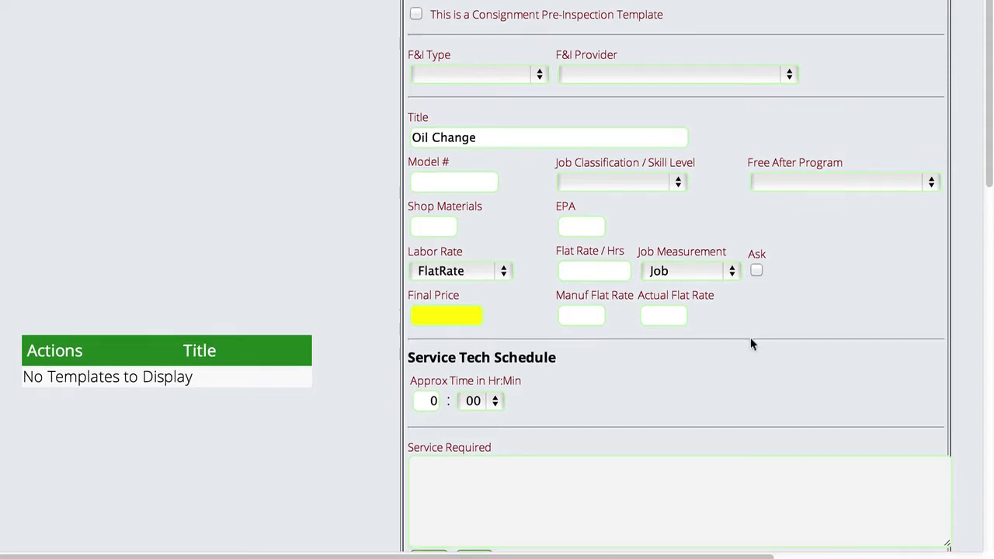
pyautogui.scroll(-1, 750, 336)
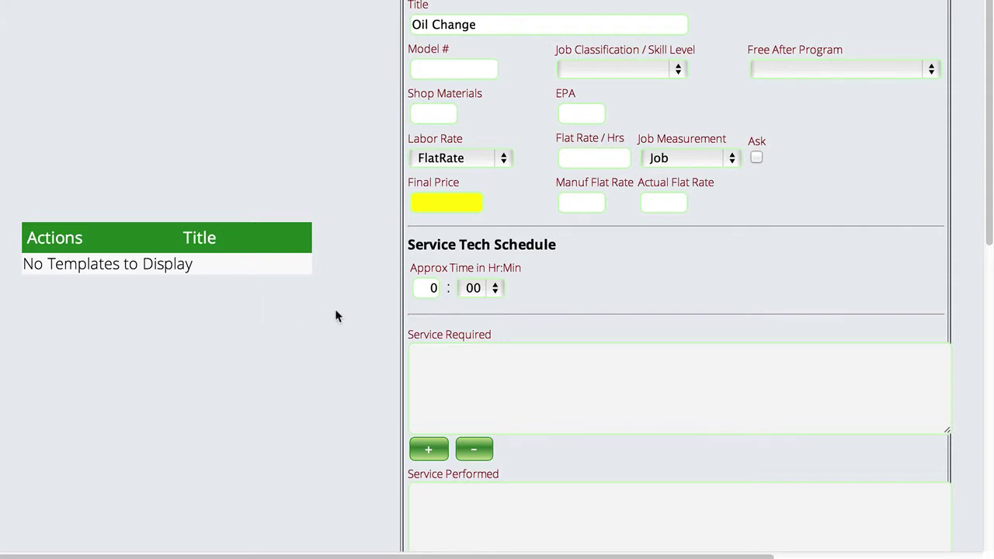
pyautogui.scroll(-4, 342, 308)
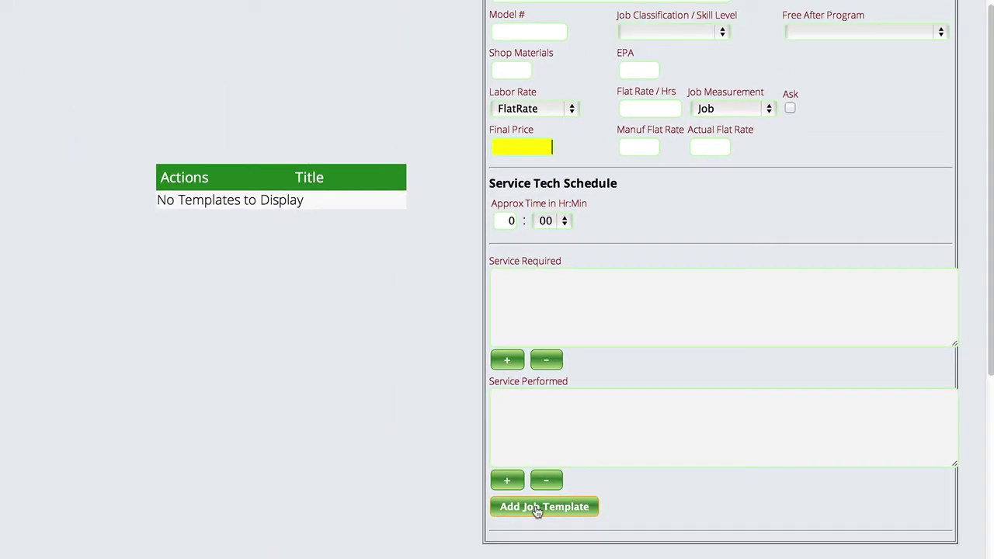
pyautogui.click(469, 472)
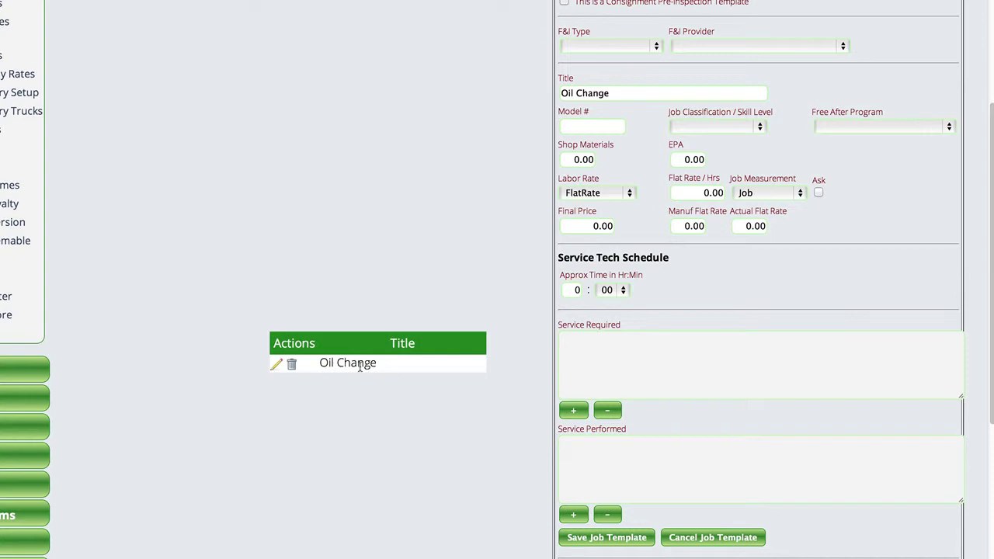
pyautogui.scroll(-4, 680, 377)
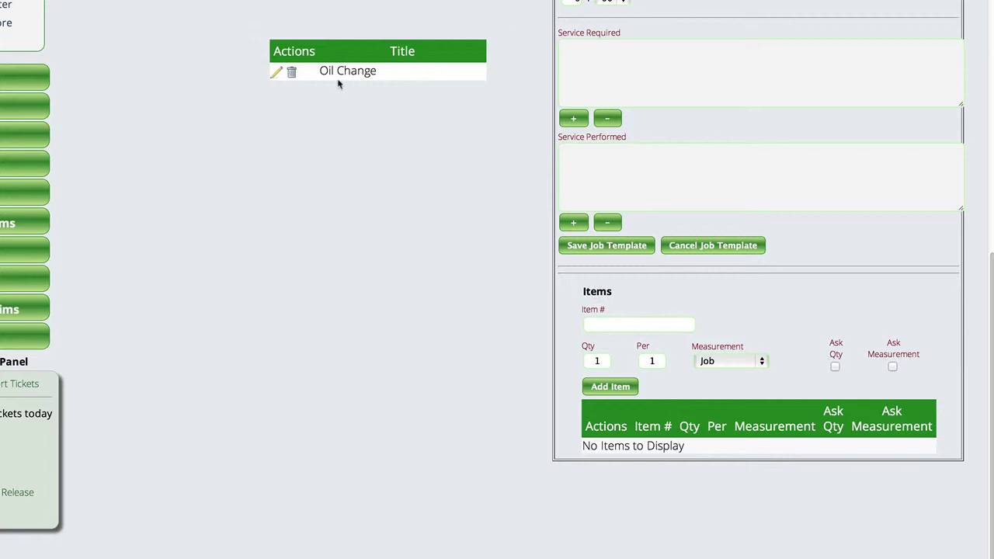
# Search the item numbers for 09-, pick part 09-220X and add it to the Oil Change template's items with the Job measurement.
pyautogui.click(617, 323)
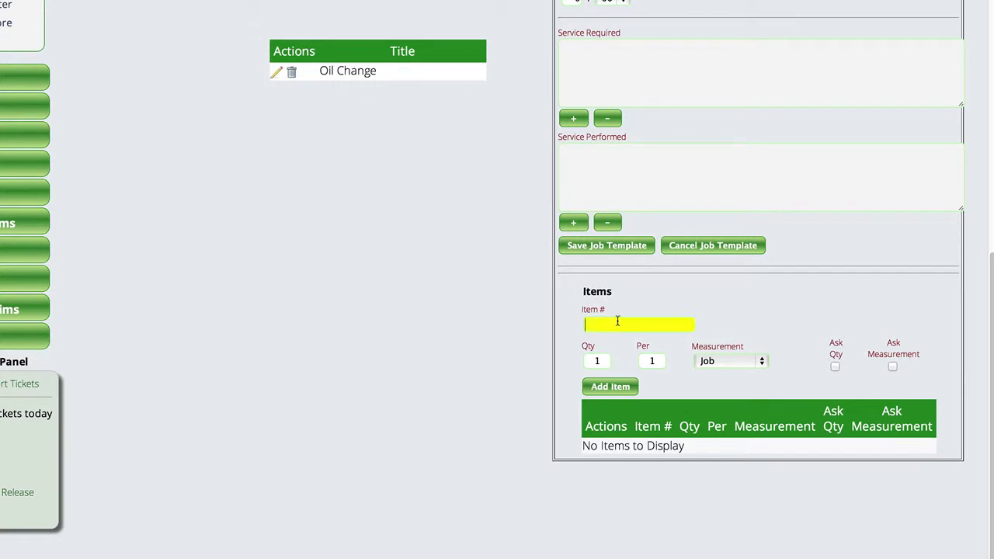
pyautogui.write('09-')
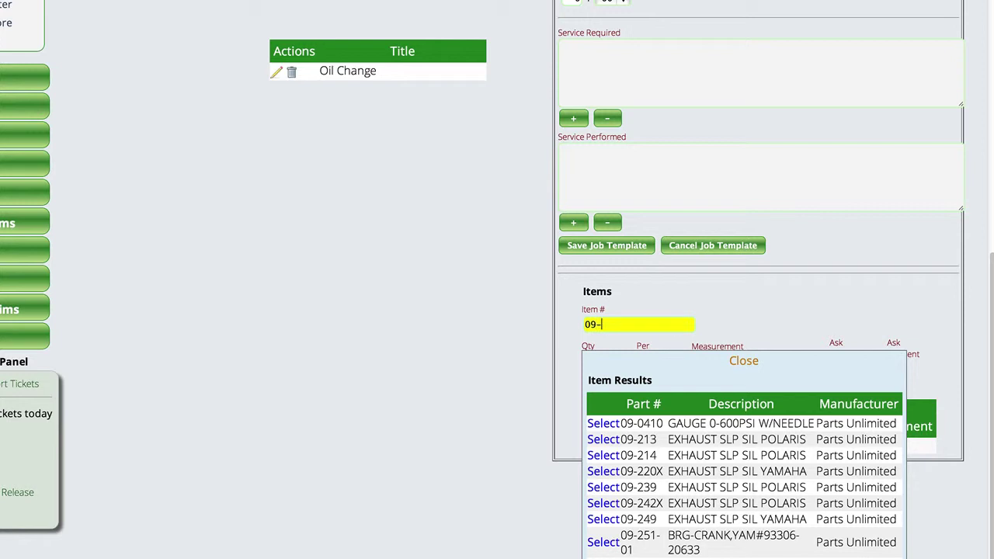
pyautogui.click(603, 472)
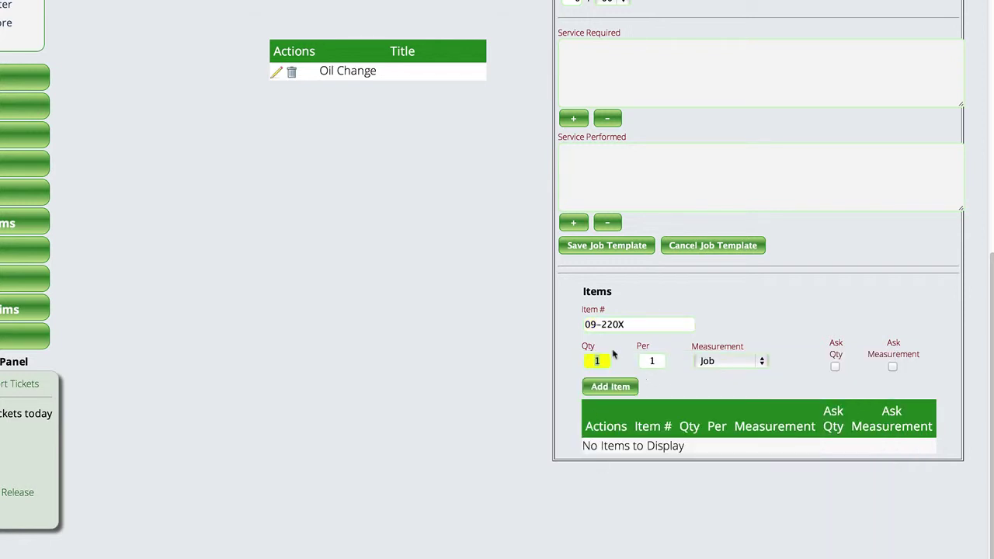
pyautogui.click(726, 364)
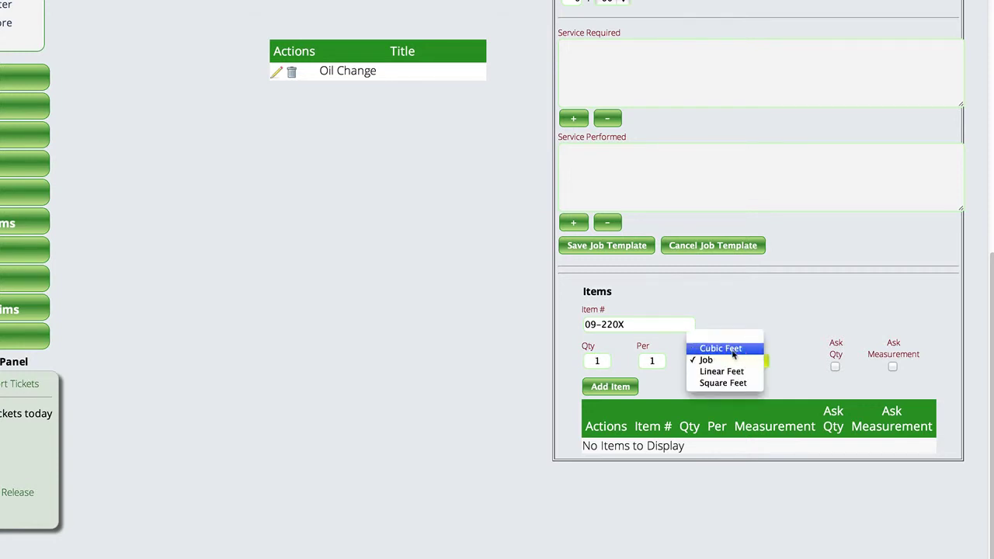
pyautogui.click(786, 301)
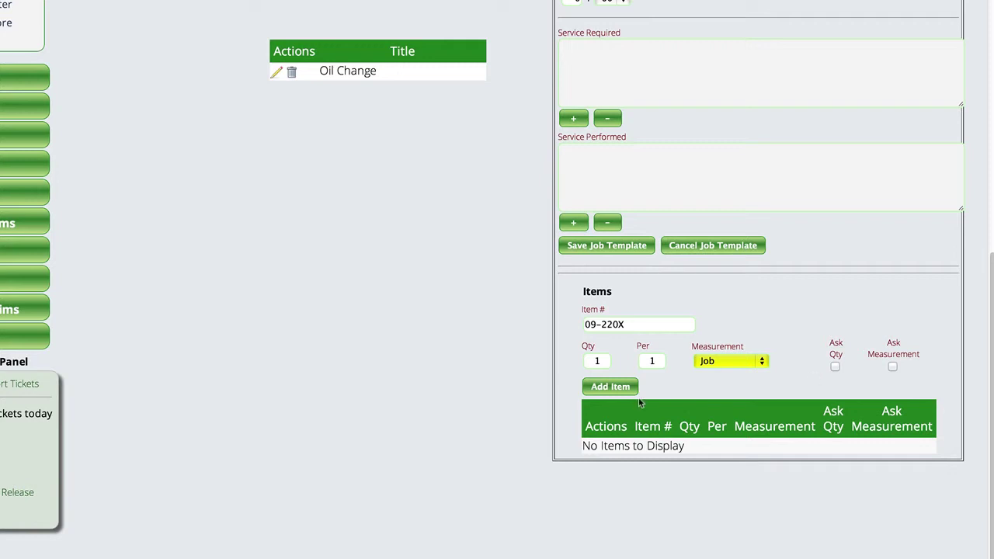
pyautogui.click(610, 387)
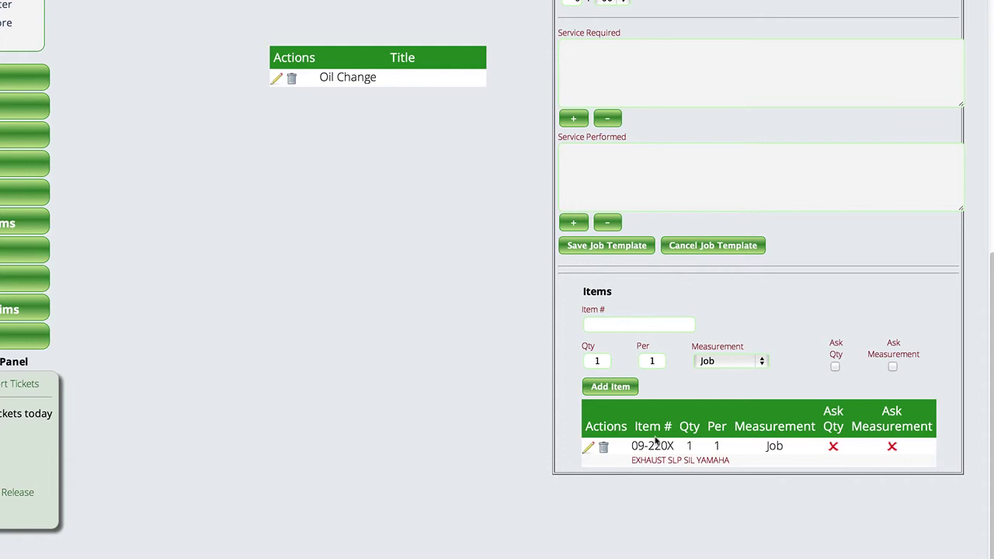
pyautogui.scroll(3, 394, 274)
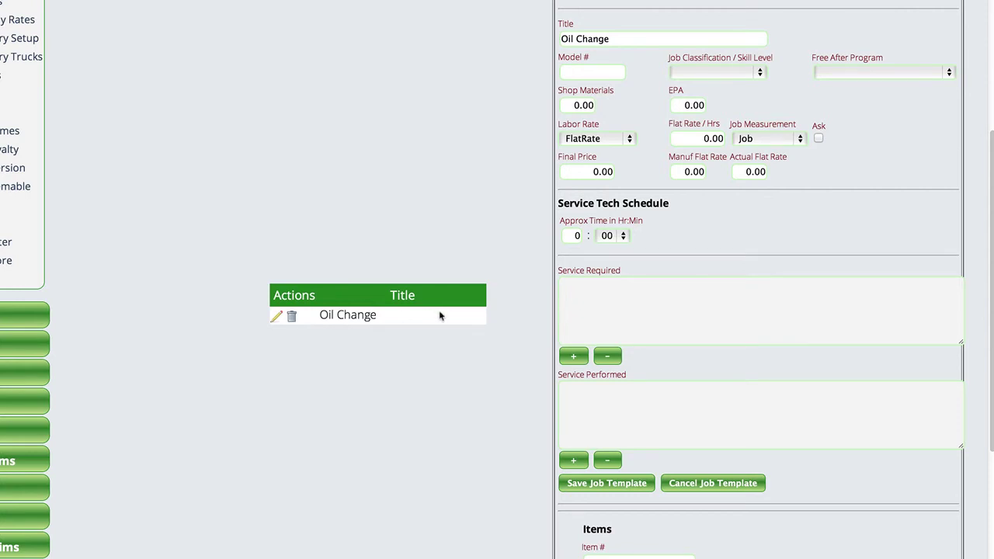
pyautogui.scroll(4, 438, 315)
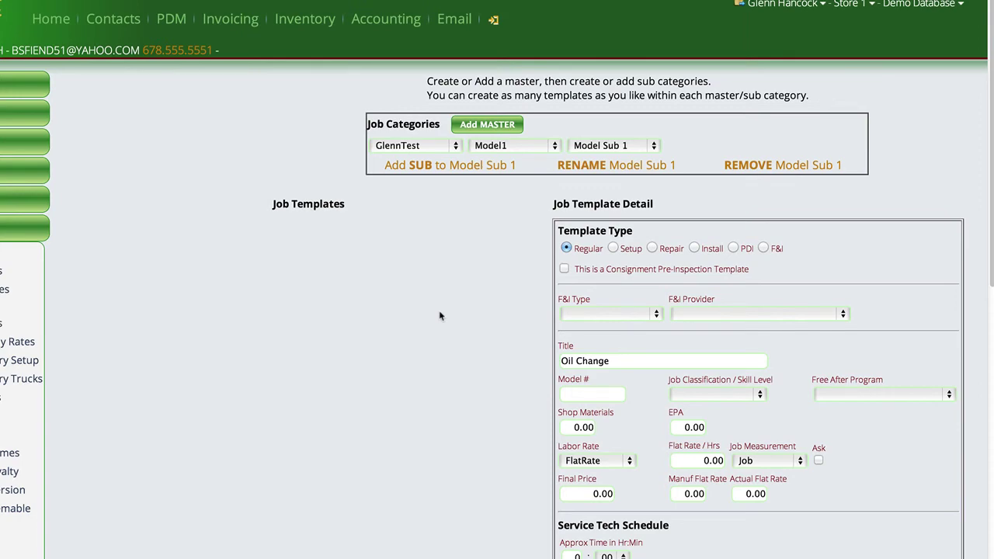
pyautogui.scroll(-5, 673, 354)
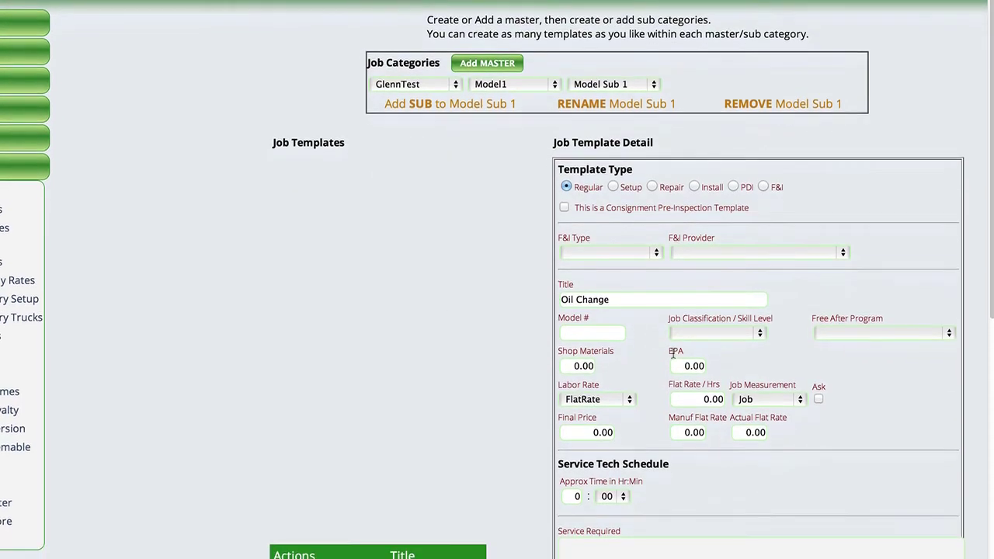
pyautogui.scroll(-4, 673, 353)
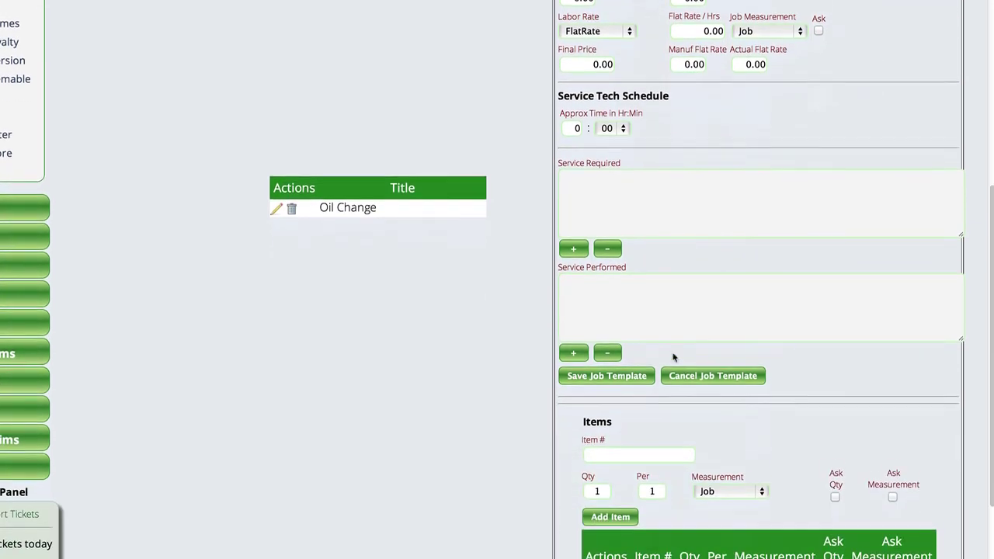